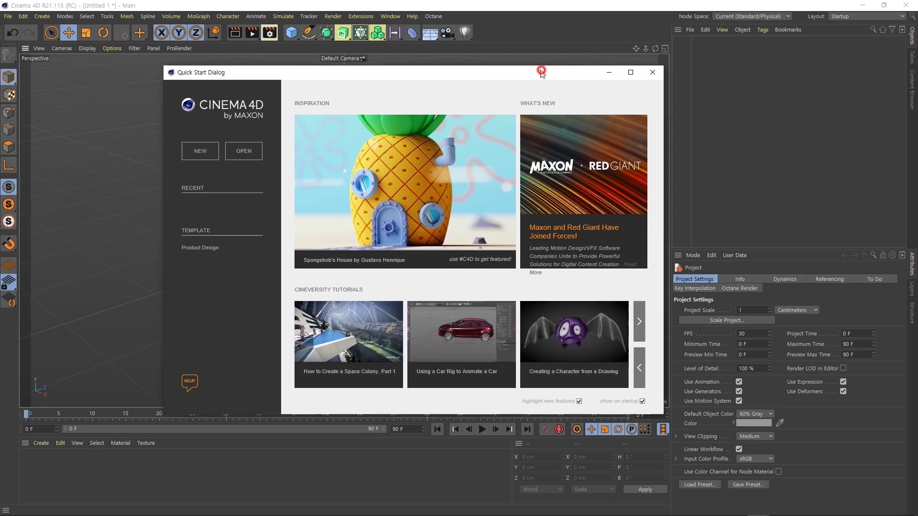
Reposition the Quick Start dialog, untick 'show on startup', and close it
mouse_move(539, 75)
mouse_down()
mouse_move(476, 94)
mouse_move(509, 80)
mouse_up()
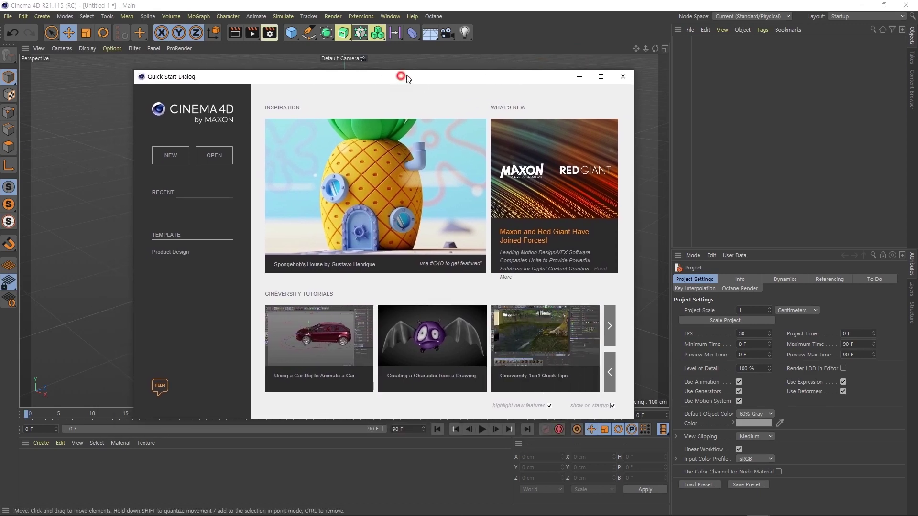
drag(402, 76, 416, 73)
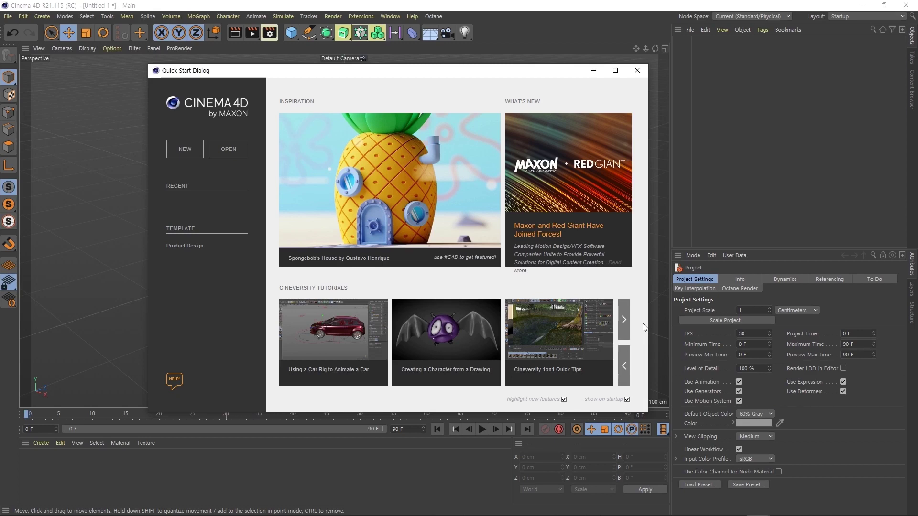
click(627, 400)
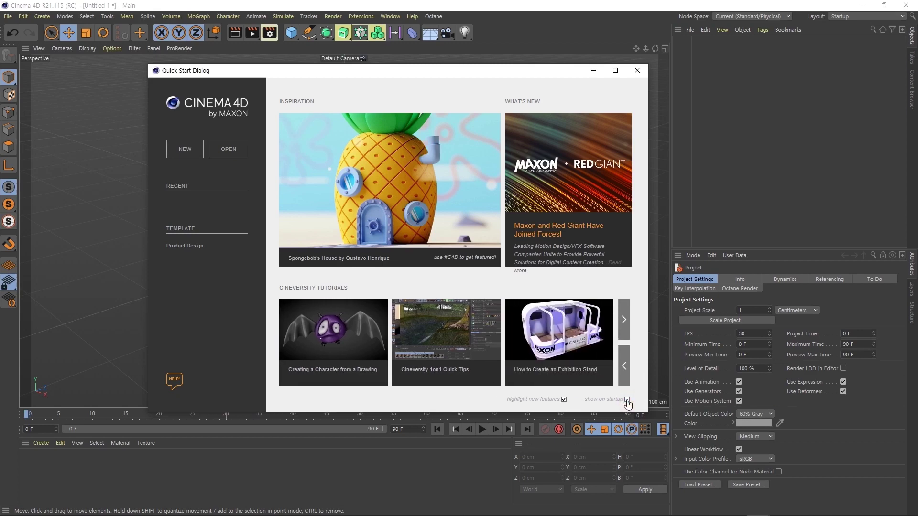
click(627, 400)
click(628, 400)
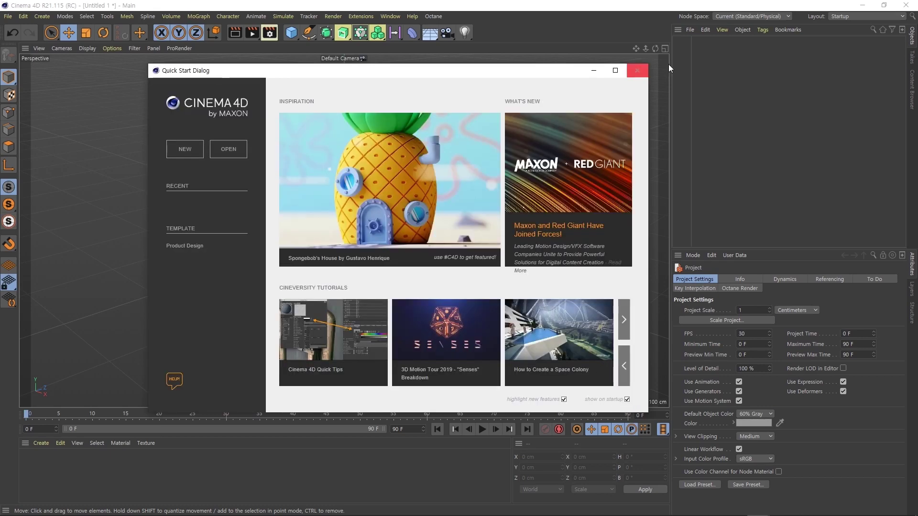
click(639, 75)
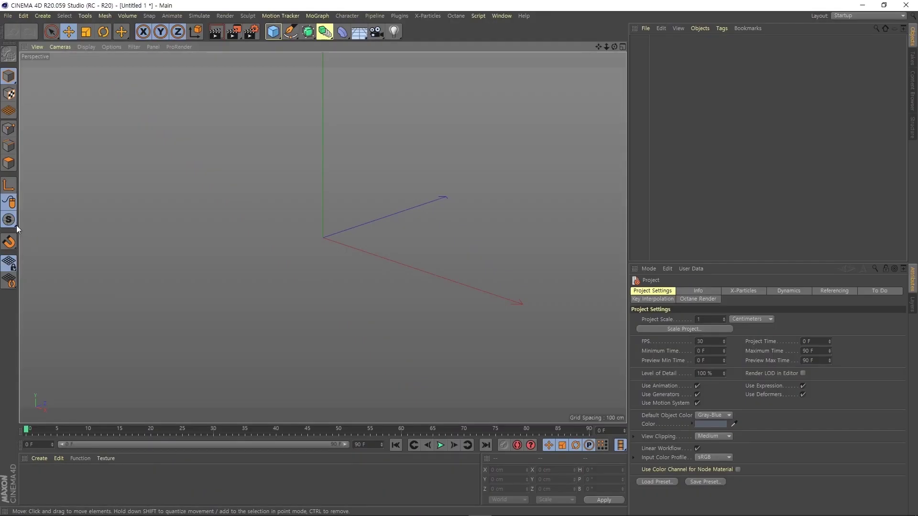
click(16, 225)
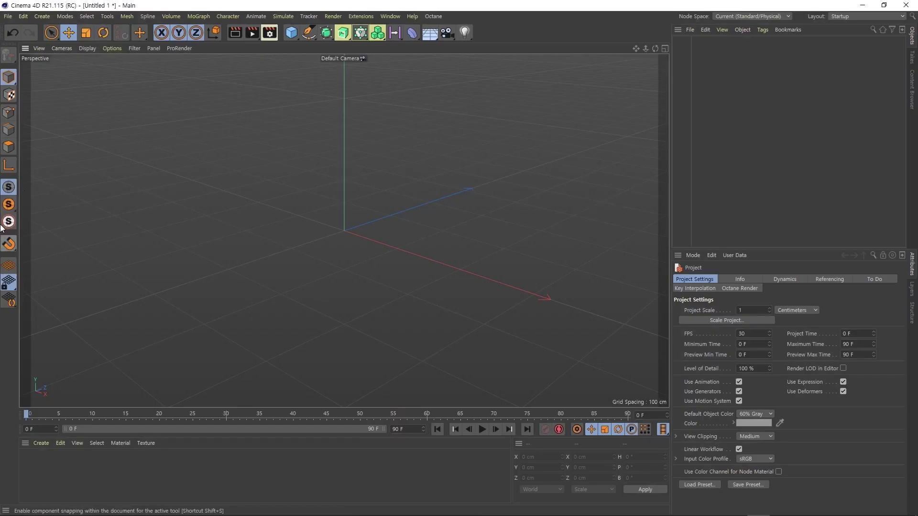
click(10, 209)
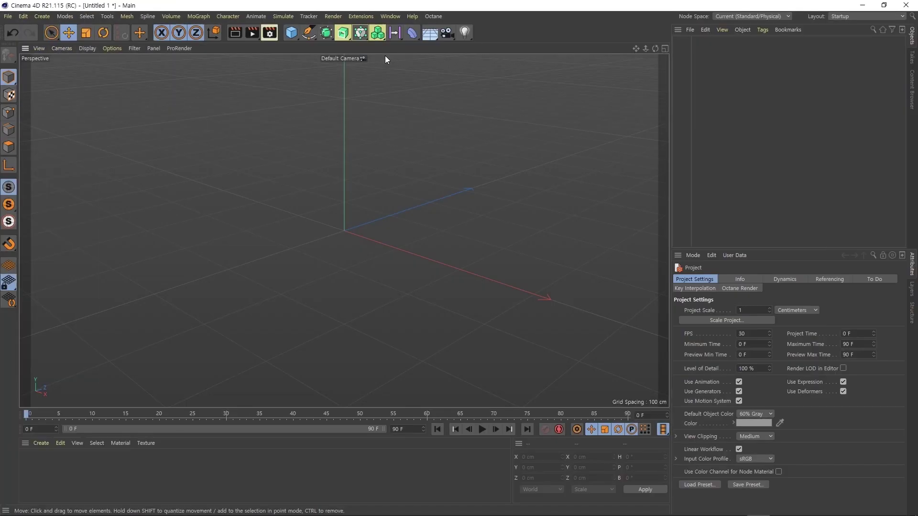
click(323, 35)
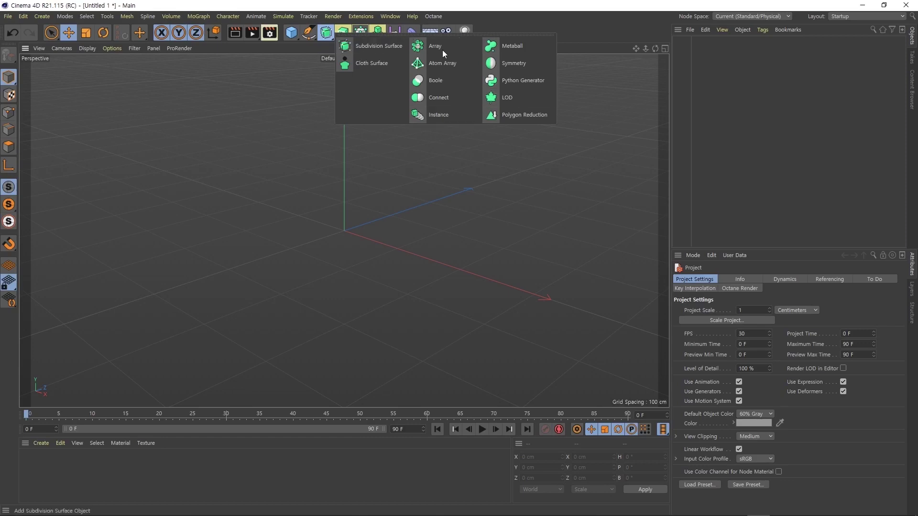
click(357, 36)
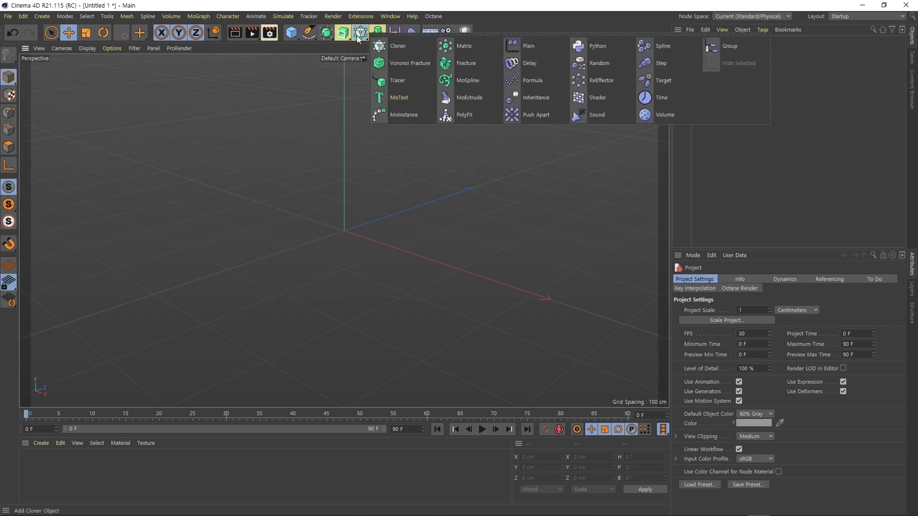
click(359, 37)
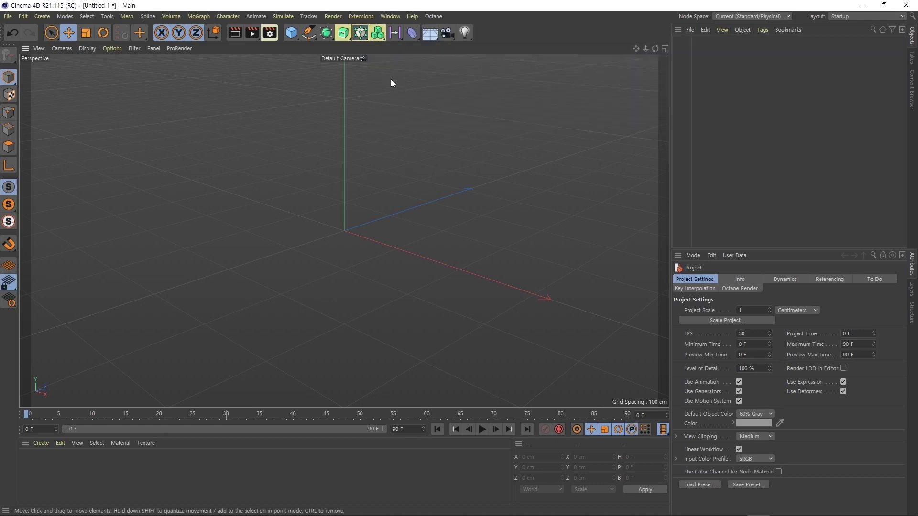
click(380, 36)
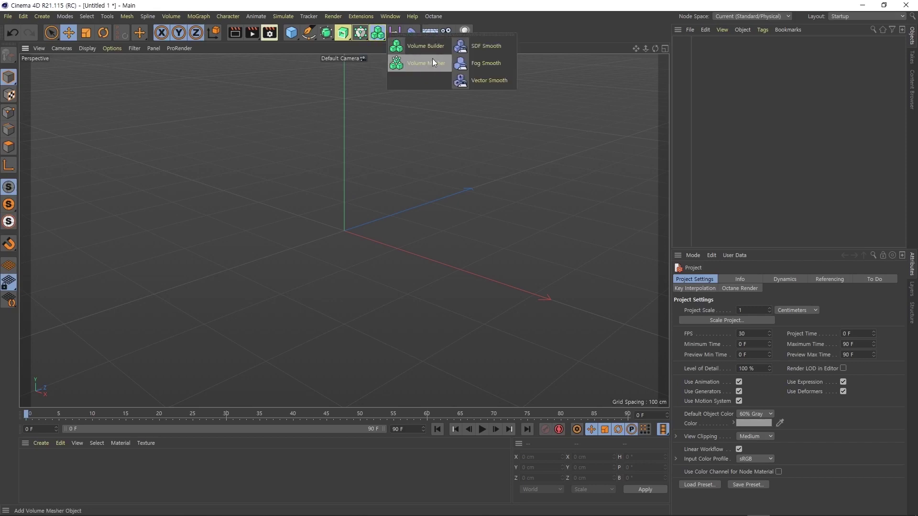
click(459, 140)
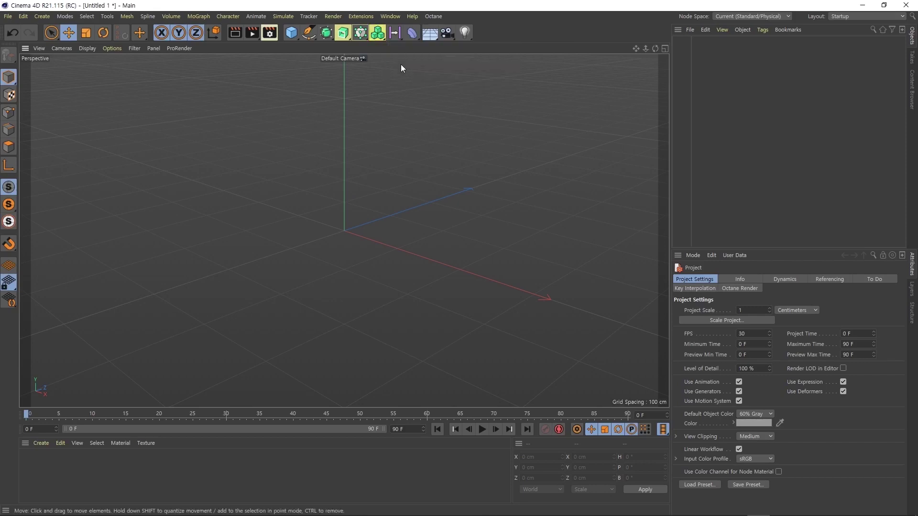
click(394, 36)
Add a 200 cm cube after browsing the deformers, then scrub the playhead to frame 90
click(412, 33)
click(292, 33)
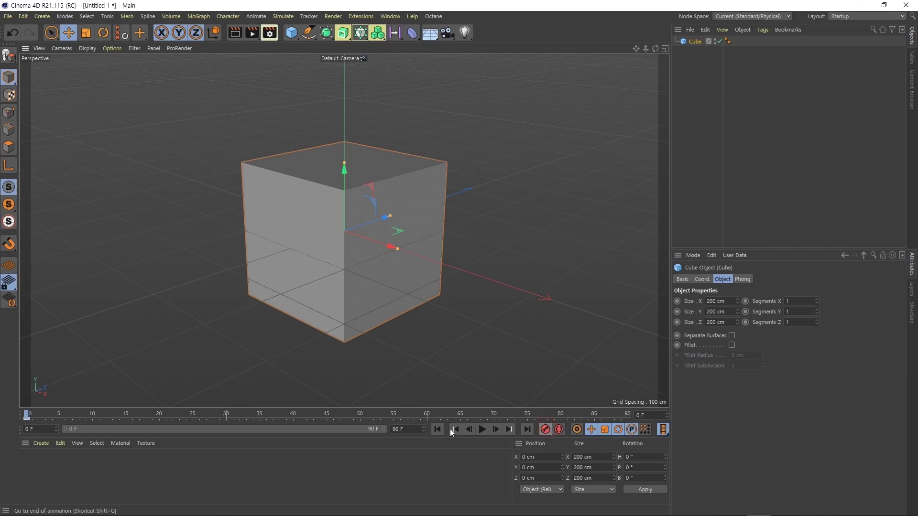
drag(68, 414, 234, 418)
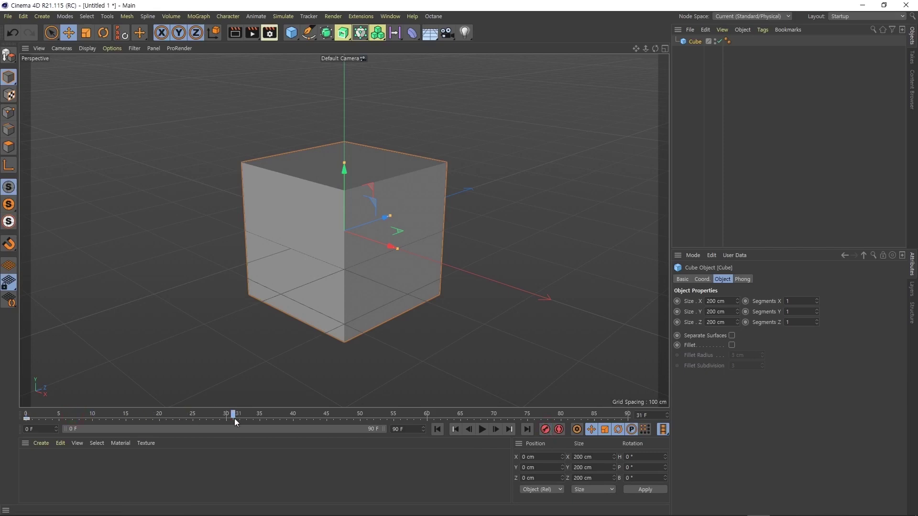
drag(565, 425, 627, 425)
click(390, 17)
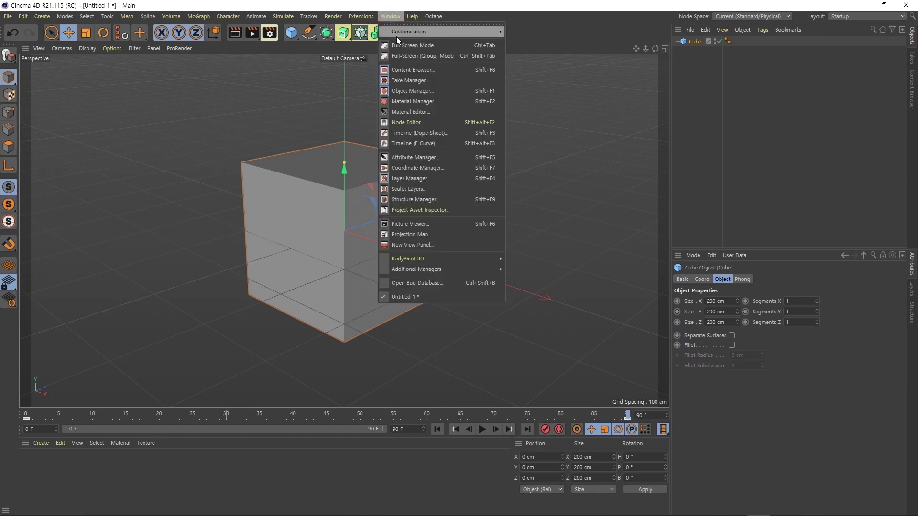
click(436, 143)
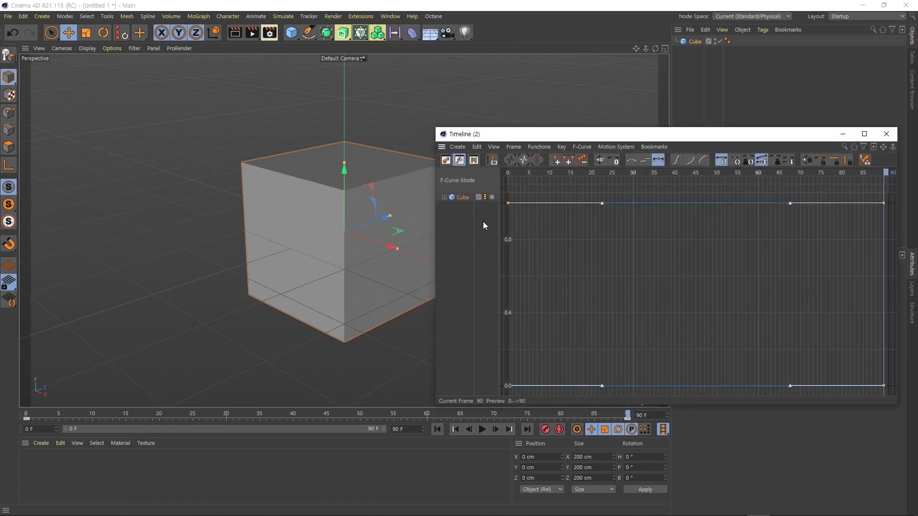
click(444, 161)
click(568, 281)
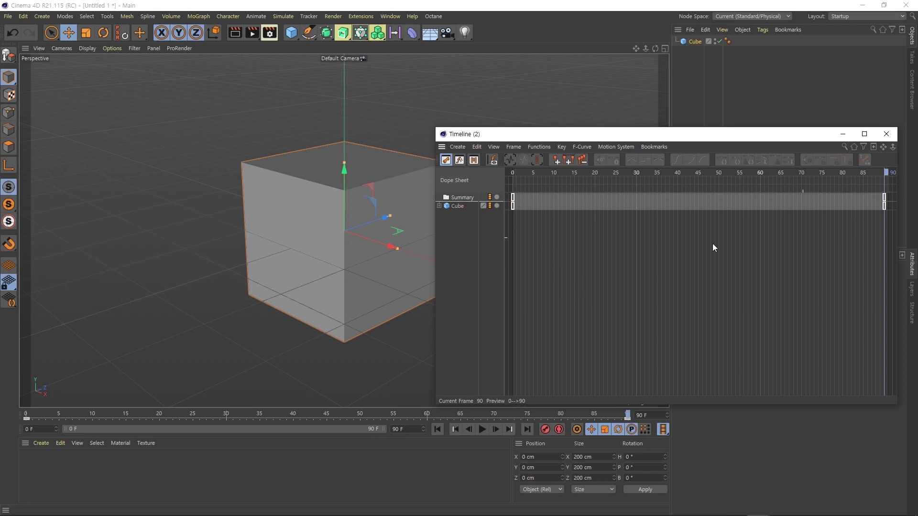
click(888, 135)
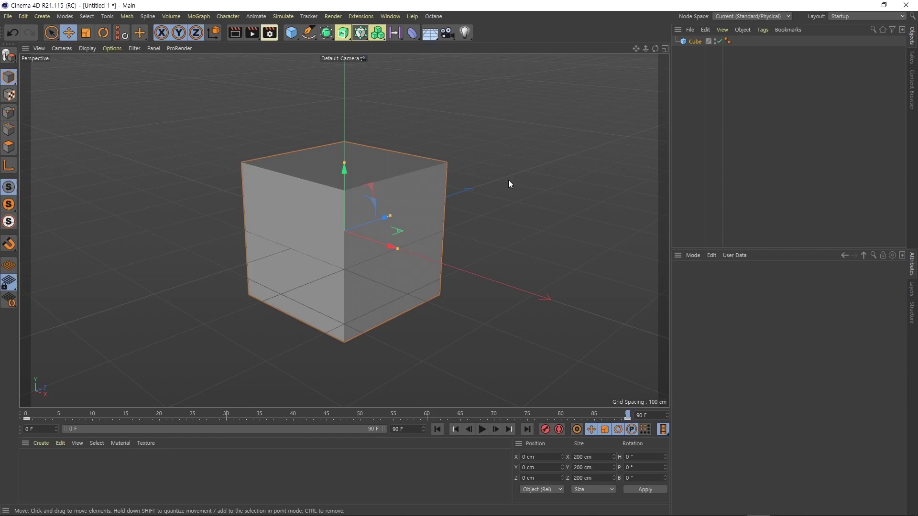
Add a Cloner via a Commander search for 'cloner' and select it together with the Cube
click(130, 17)
mouse_move(86, 16)
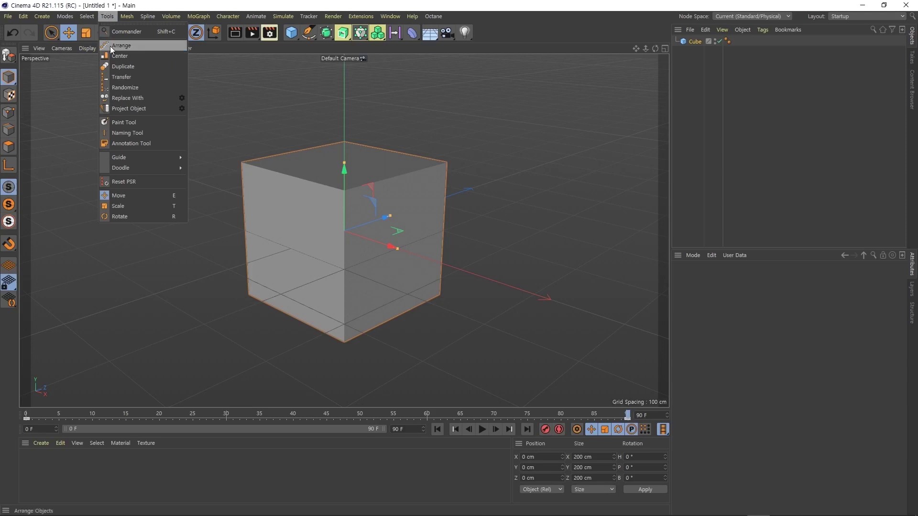
click(222, 110)
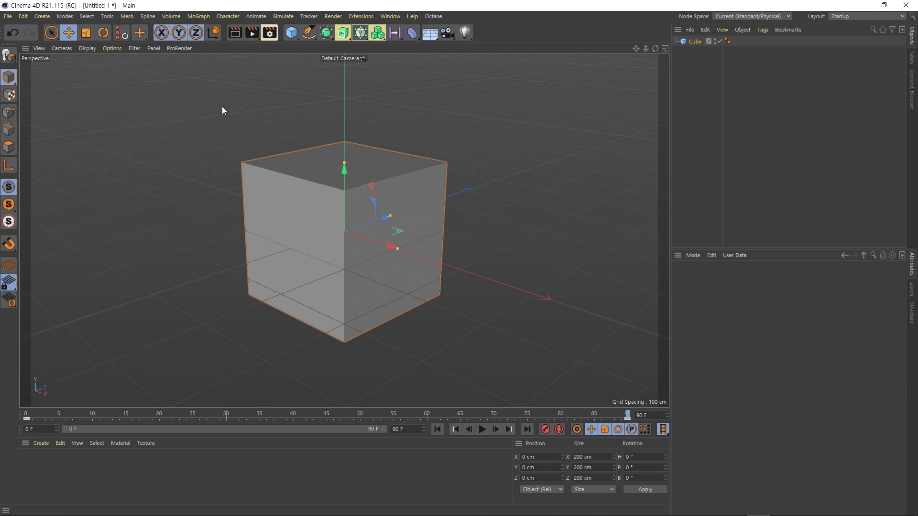
key(shift+c)
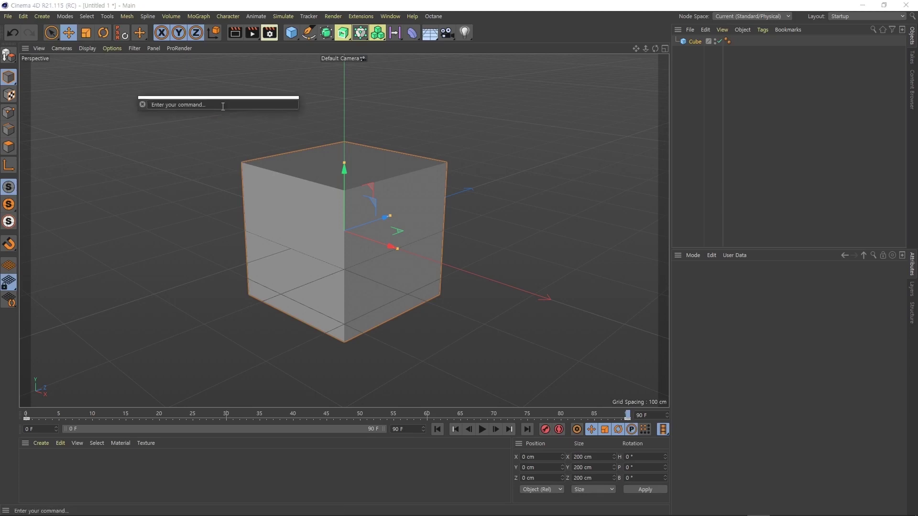
text(clone)
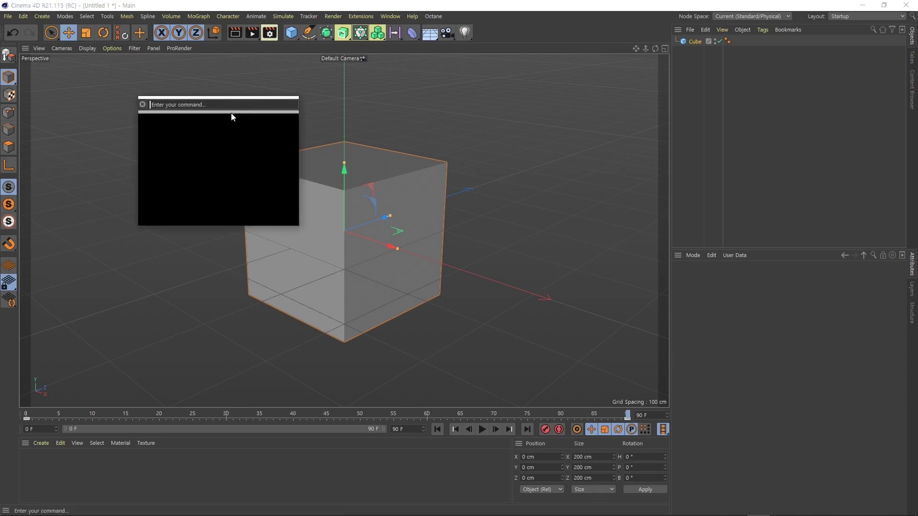
text(r)
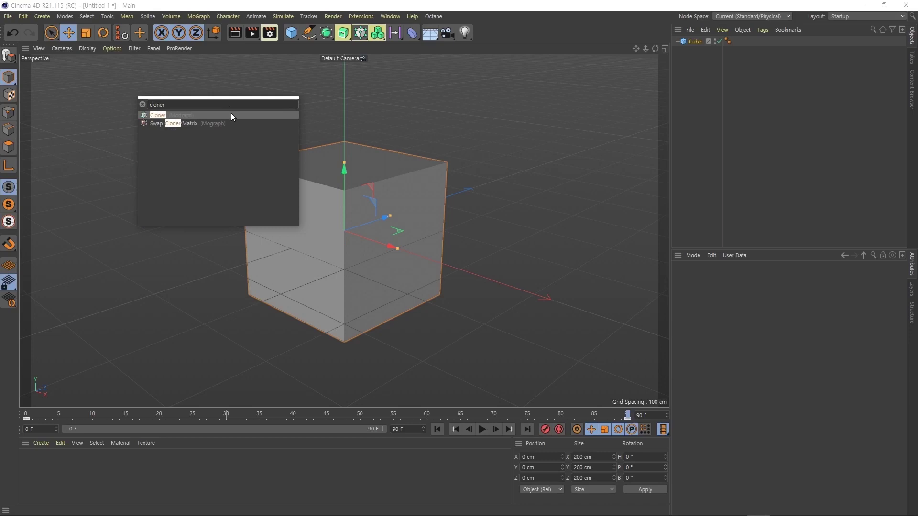
click(160, 115)
click(162, 117)
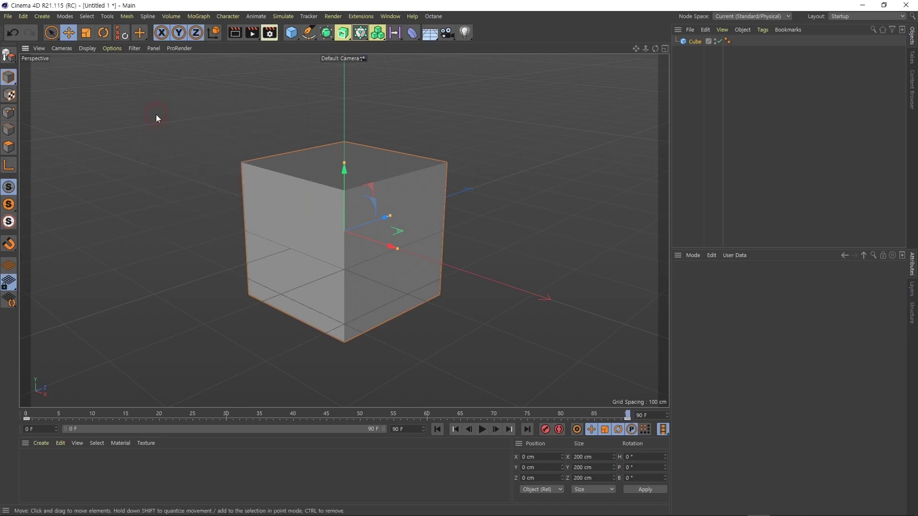
ctrl+click(696, 51)
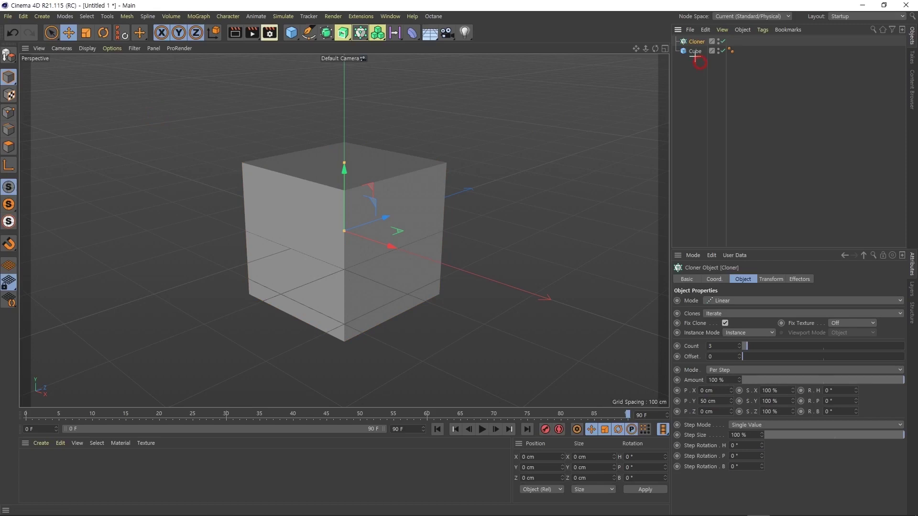
Delete the Cloner and Cube, then show the Node Space choices
key(Delete)
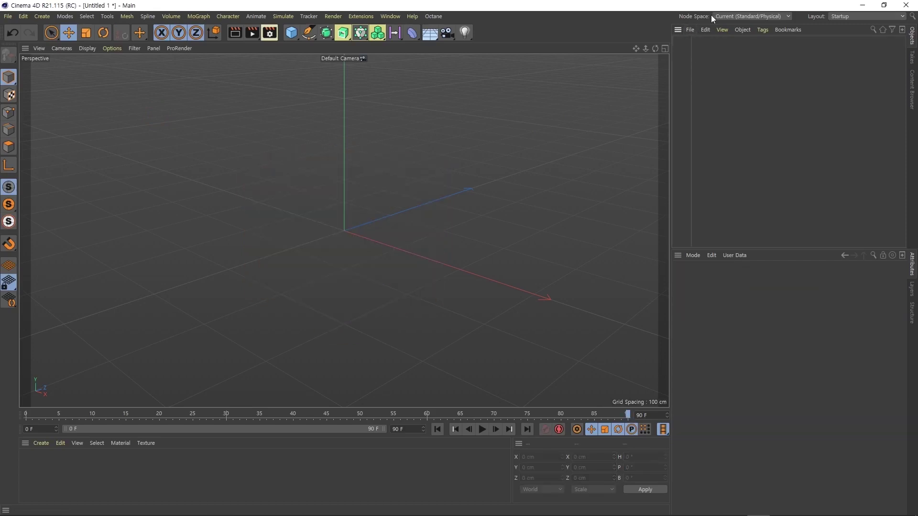
click(781, 17)
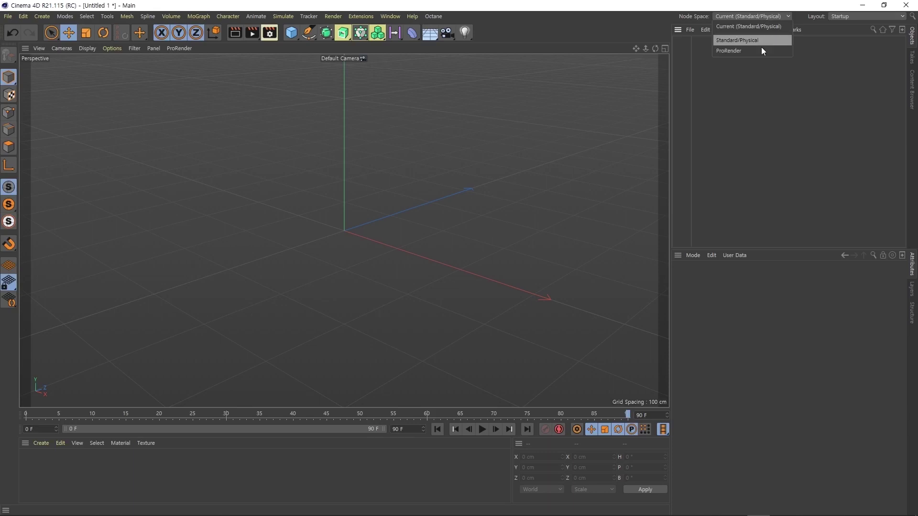
click(606, 141)
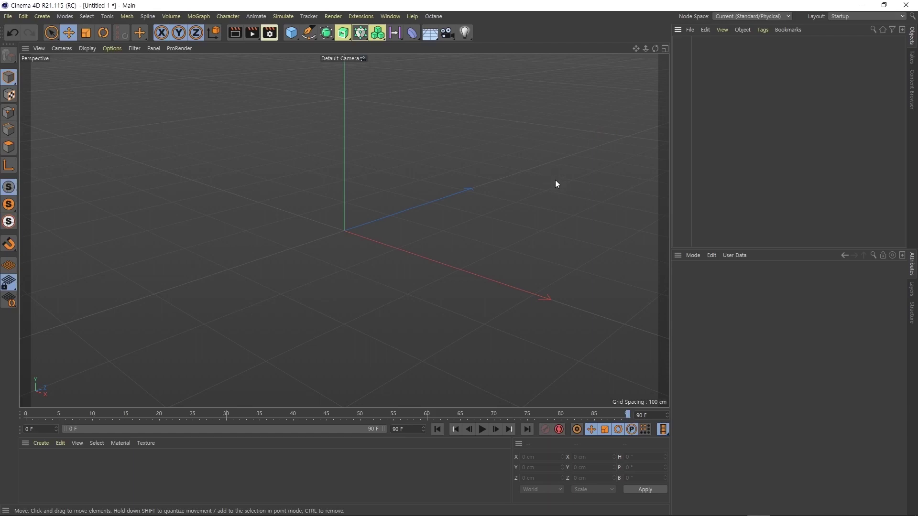
Add a light and set its colour to red (H 347°, S 97%, V 100%)
click(464, 36)
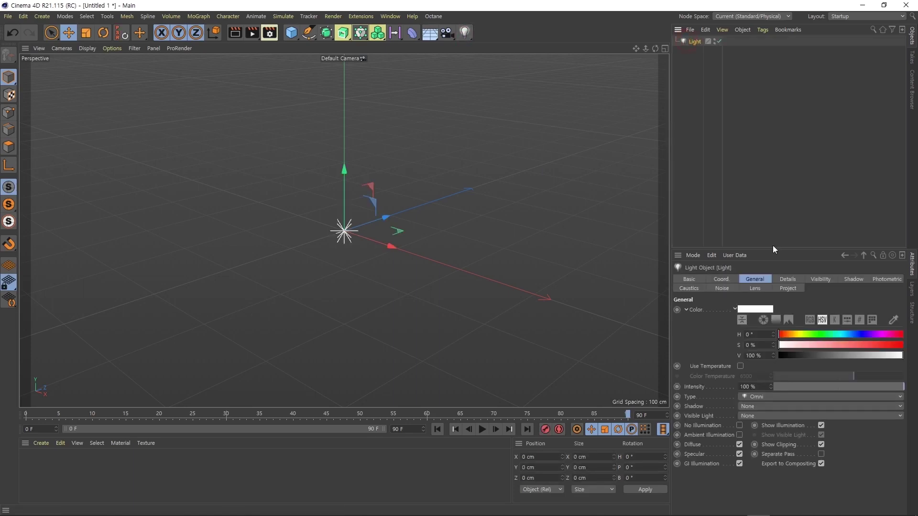
click(772, 310)
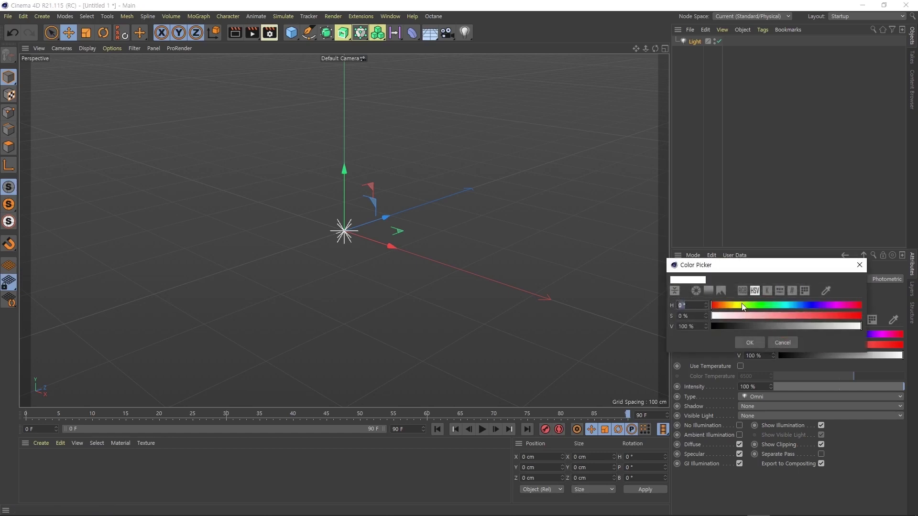
drag(742, 303, 856, 305)
click(852, 320)
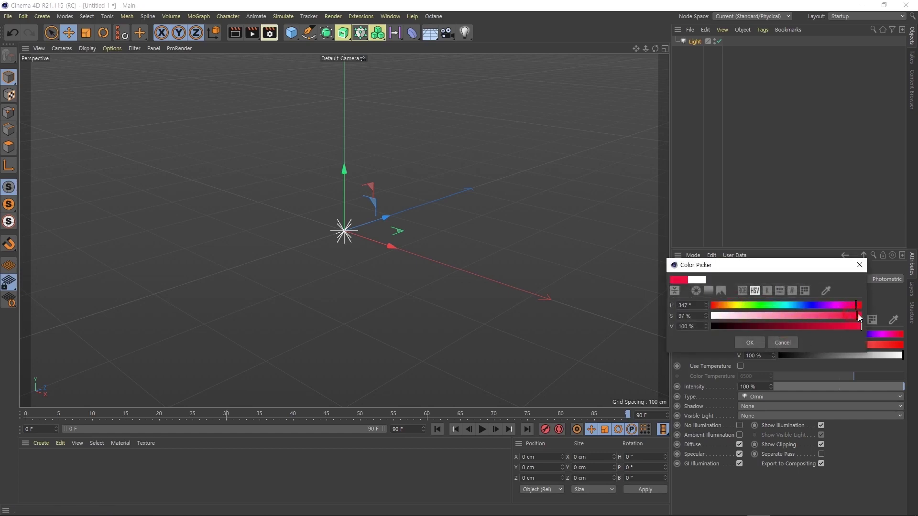
click(750, 343)
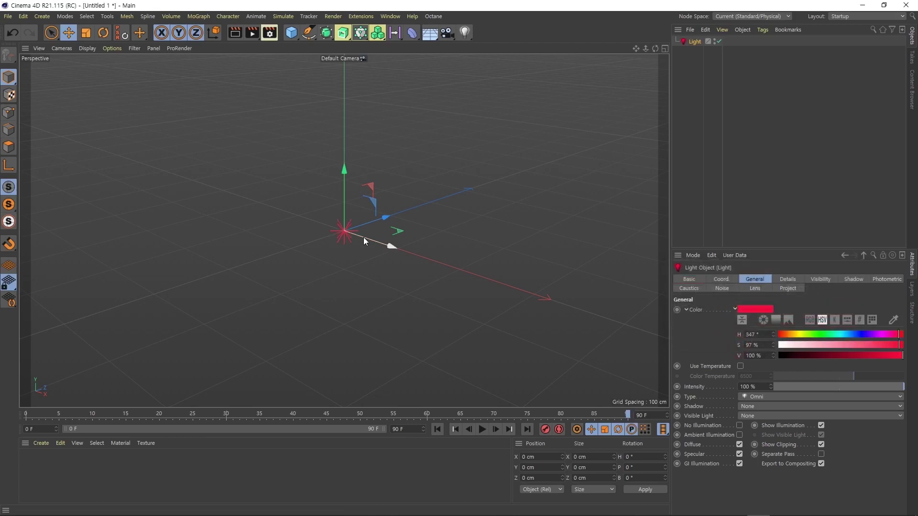
click(689, 48)
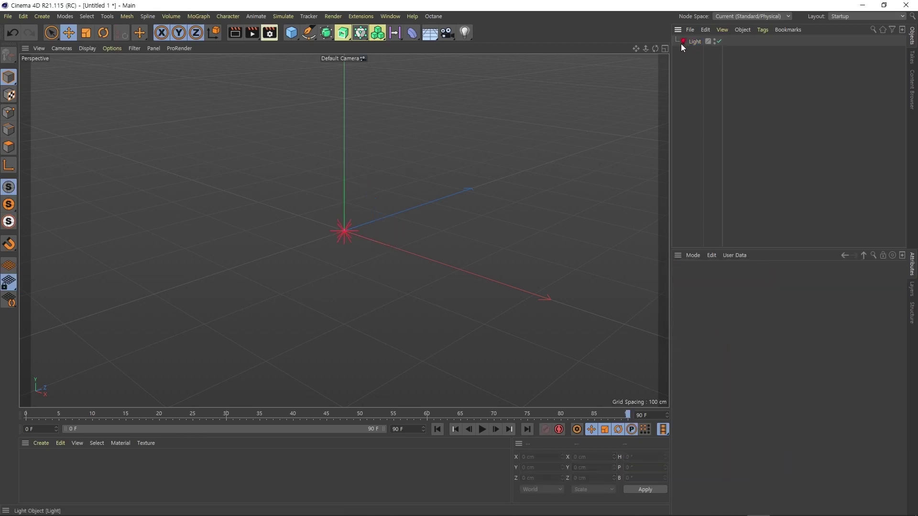
click(689, 41)
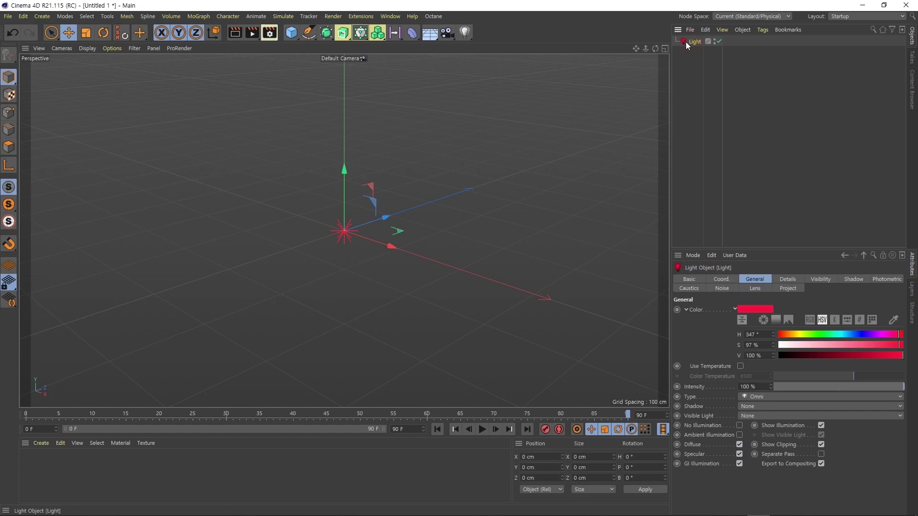
Add a cube and give it the Basic - Star preset icon in Icon Settings
click(291, 32)
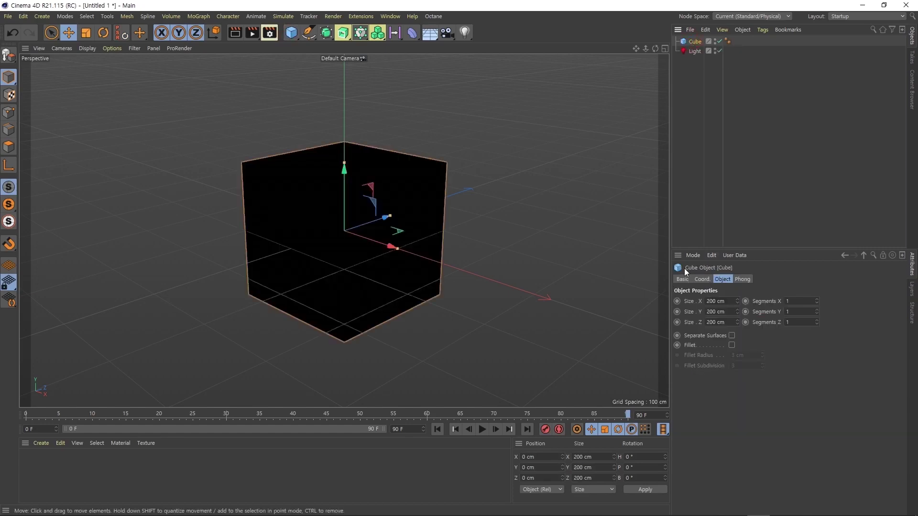
click(683, 280)
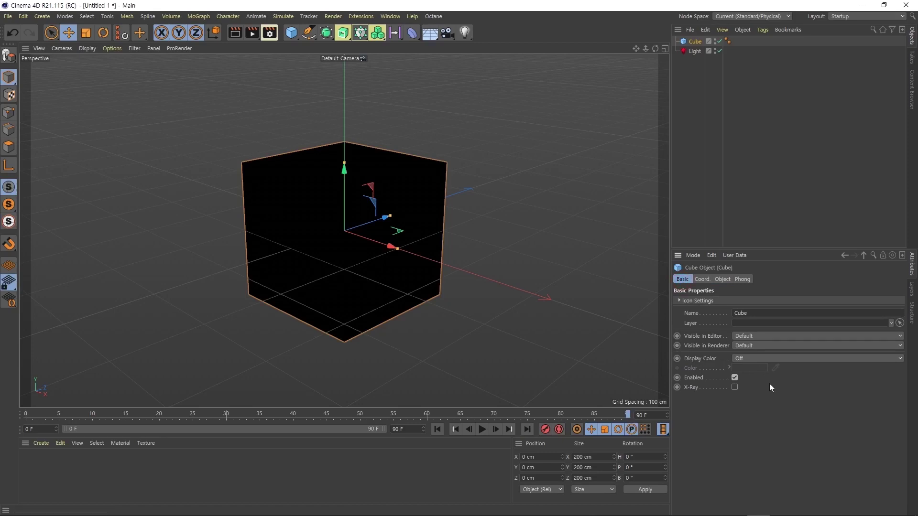
click(679, 301)
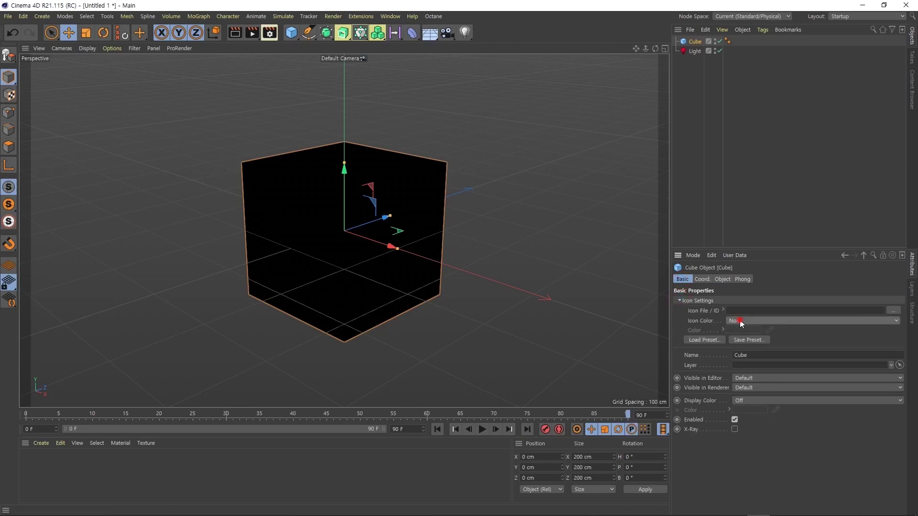
click(716, 340)
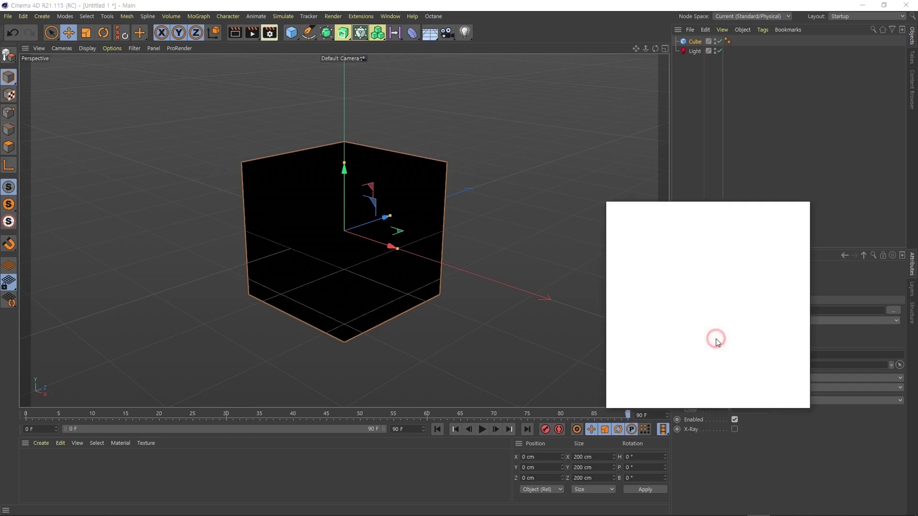
click(678, 229)
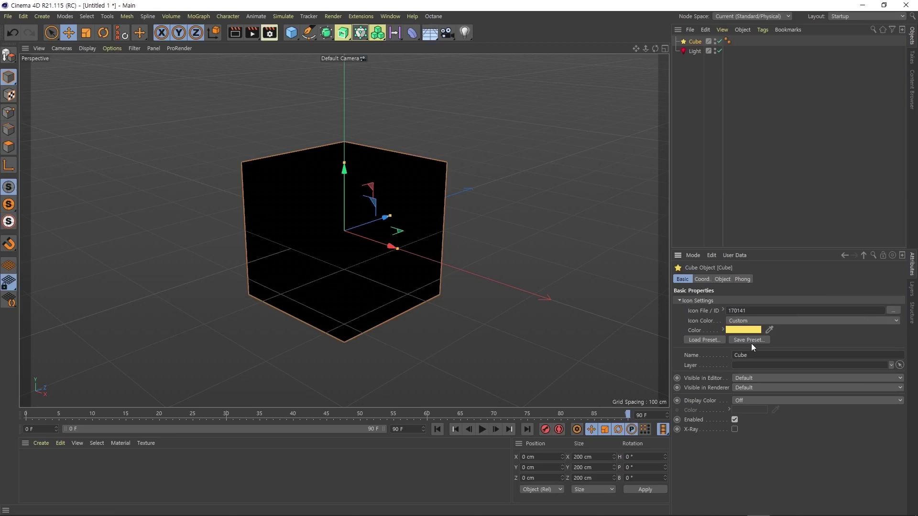
click(713, 341)
scroll(728, 323, down, 2)
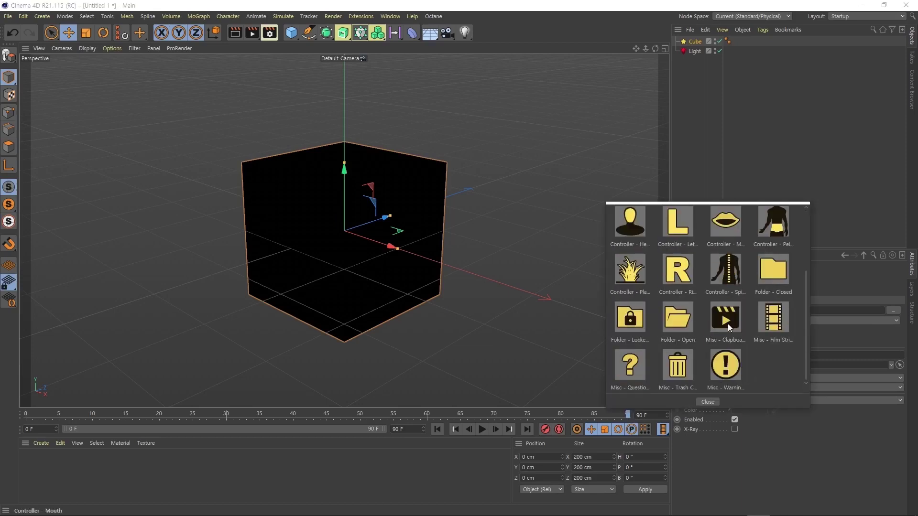
scroll(728, 324, up, 2)
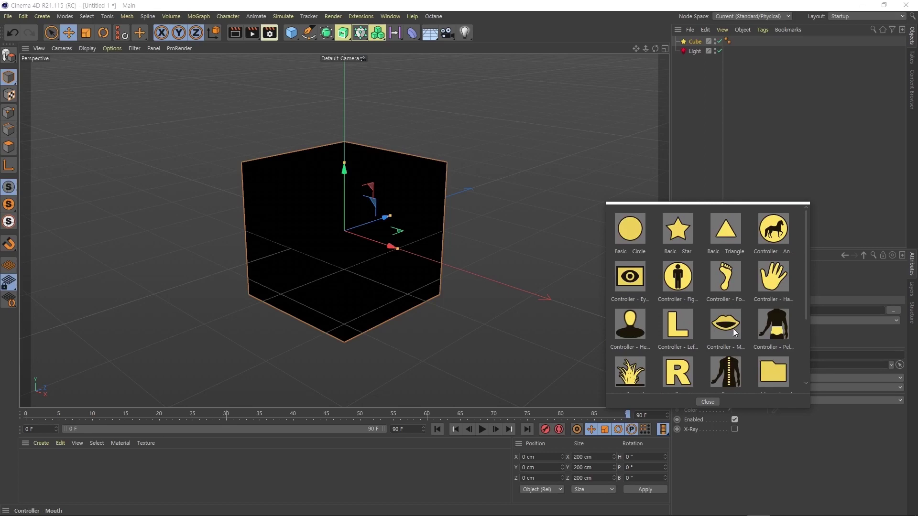
click(895, 286)
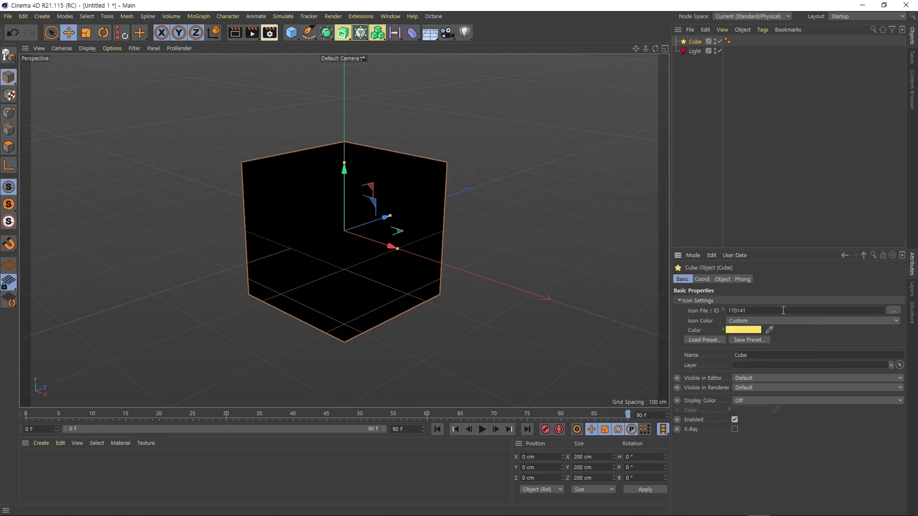
click(694, 51)
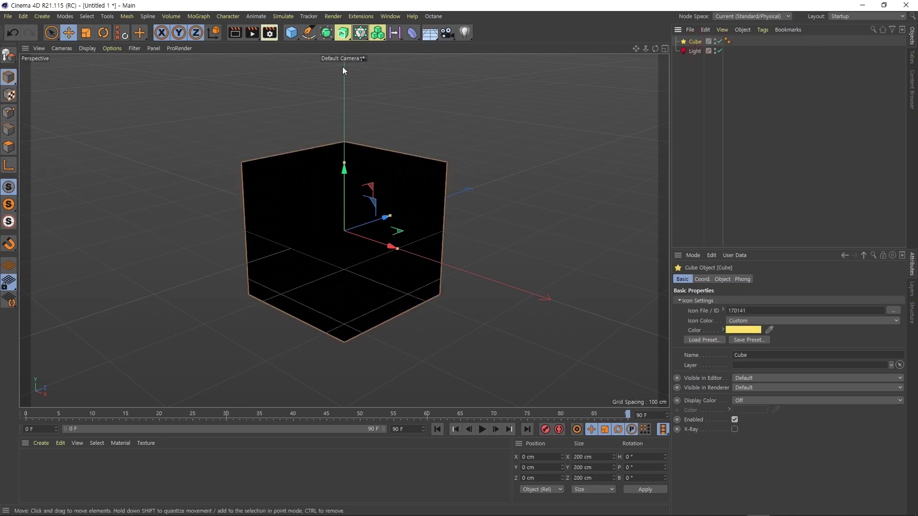
Add a Null object from the primitives palette above the Cube and Light
click(292, 33)
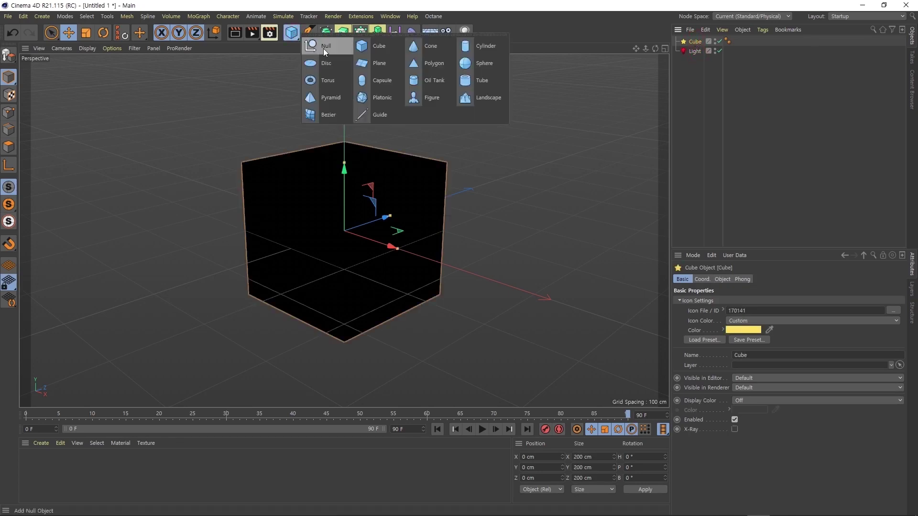
click(324, 49)
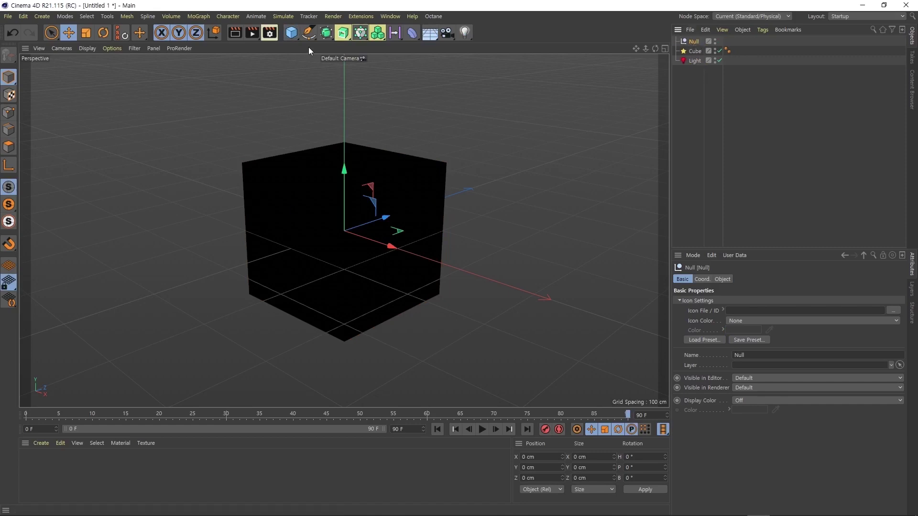
click(295, 35)
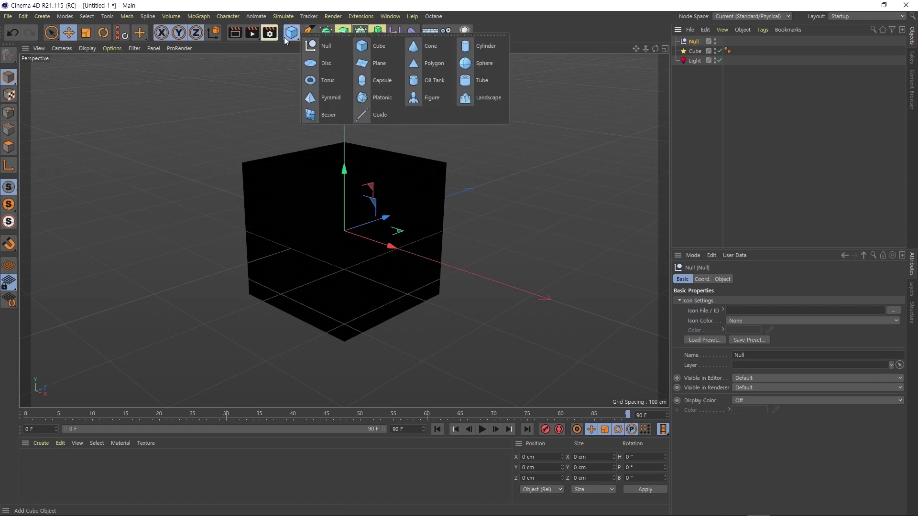
click(237, 76)
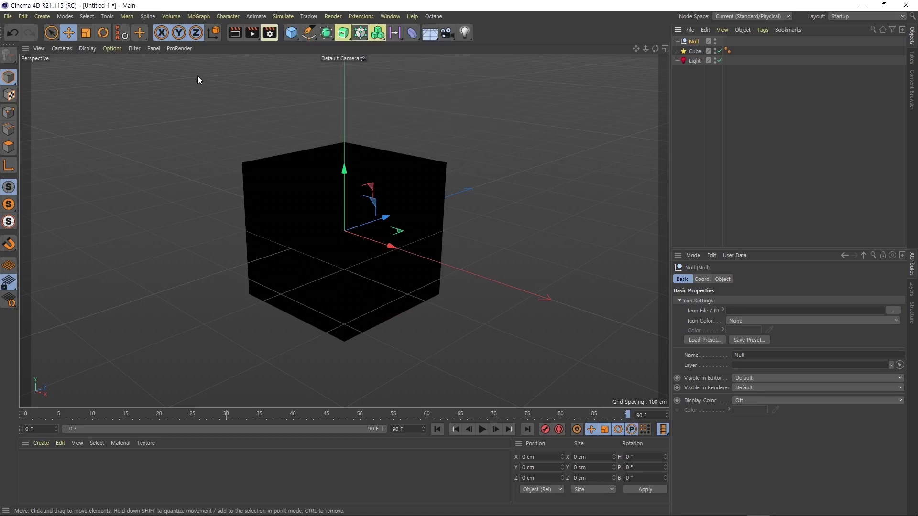
click(116, 36)
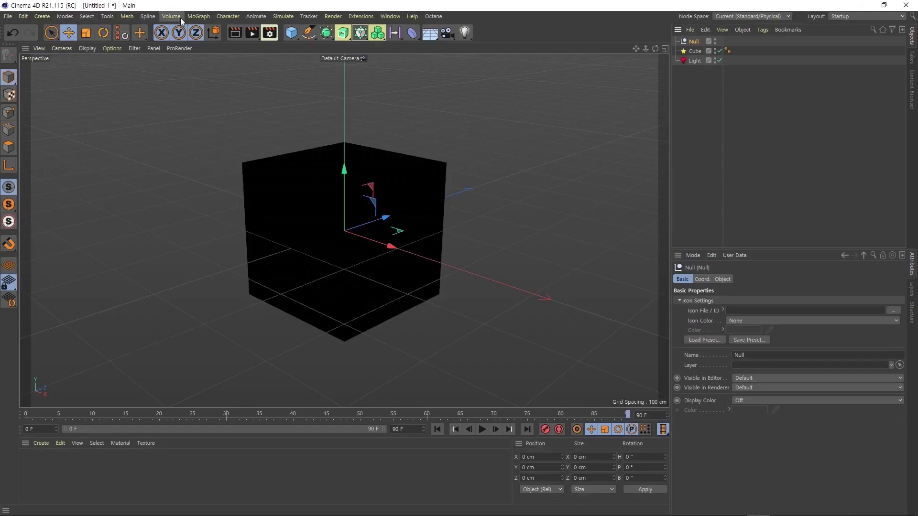
Look through the Extensions menu, close it, and show the Help menu
click(357, 16)
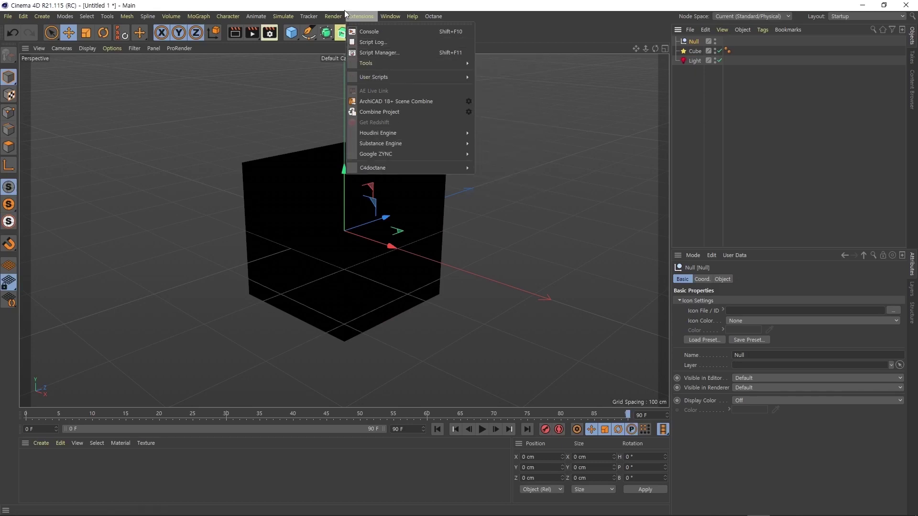
click(358, 12)
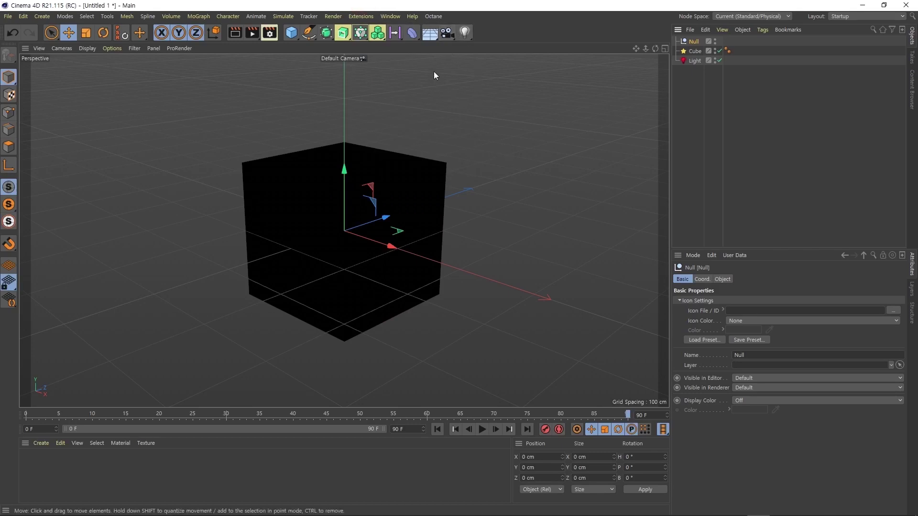
click(412, 16)
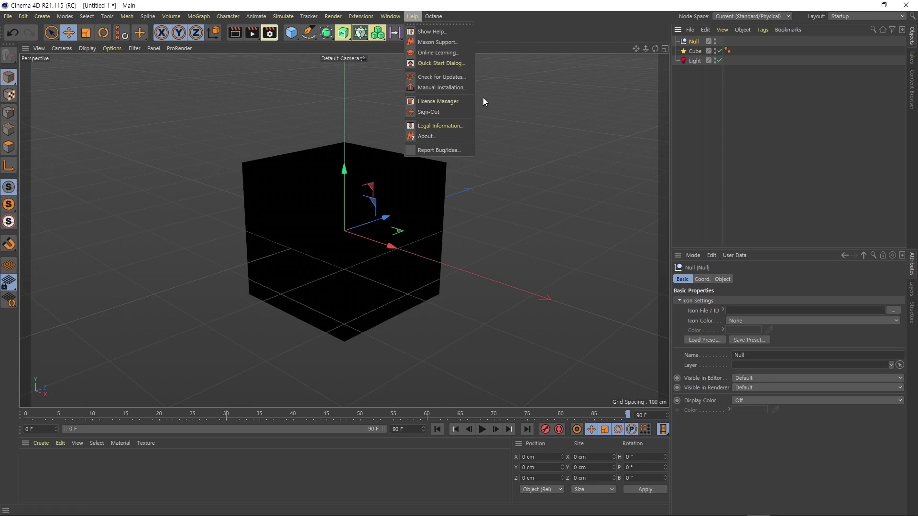
Check the Commercial (Beta) licence status in the License Manager, then close it
click(439, 102)
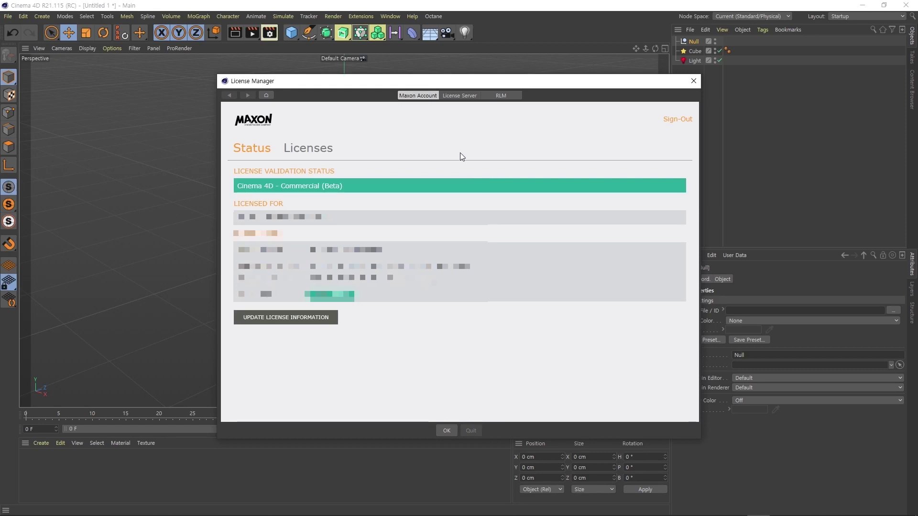
key(Escape)
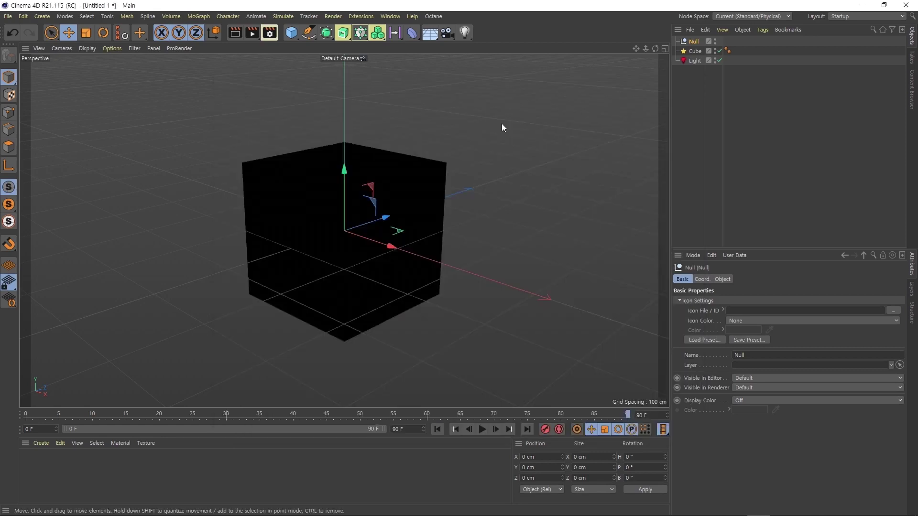